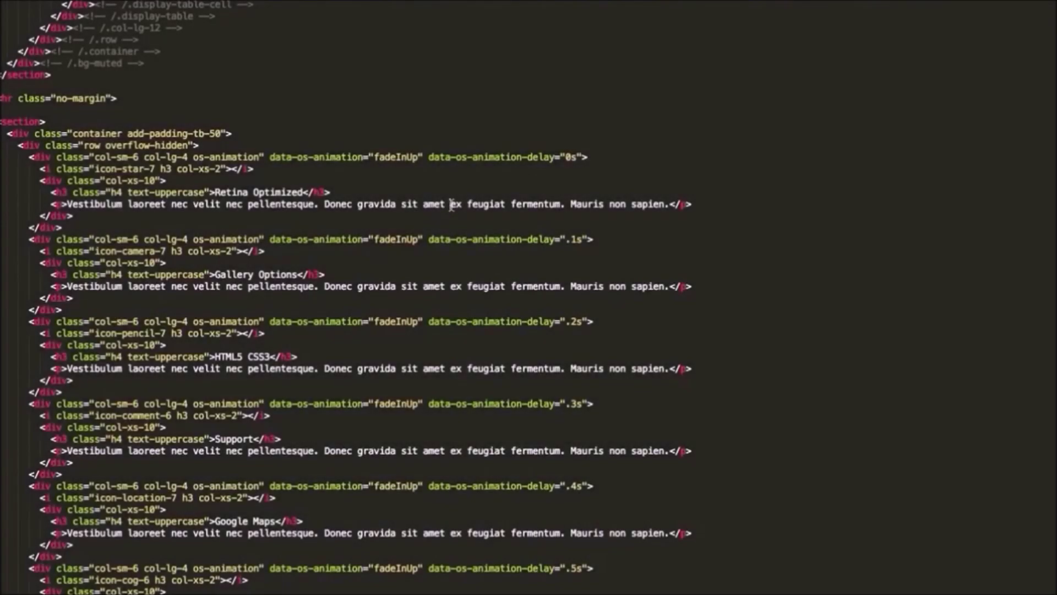
- Duplicate the Vestibulum paragraph under Retina Optimized, then add a blank line after the first post's paragraph
left_click(454, 205)
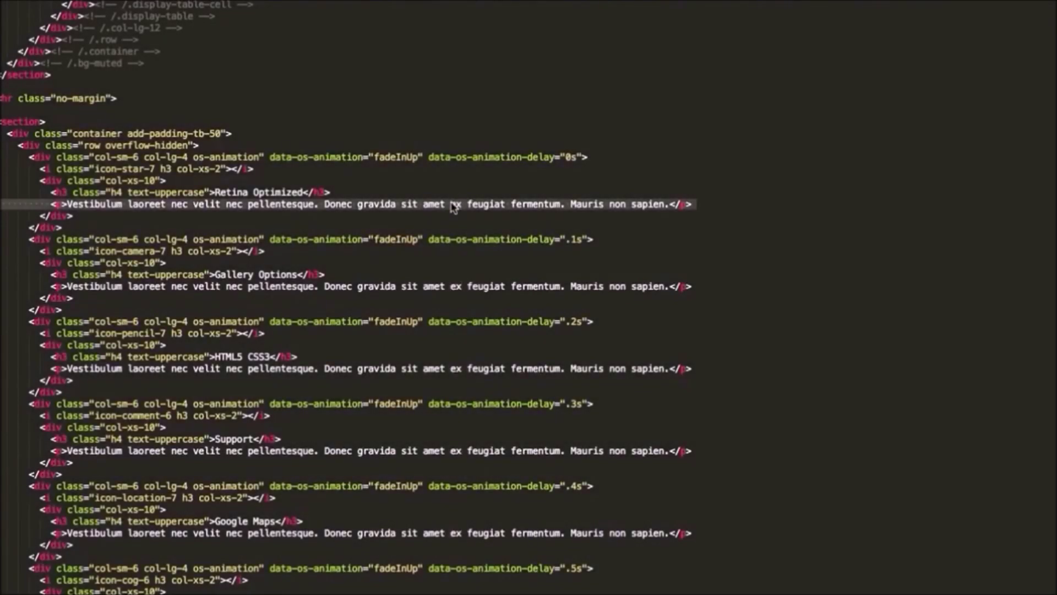
key("ctrl+shift+d")
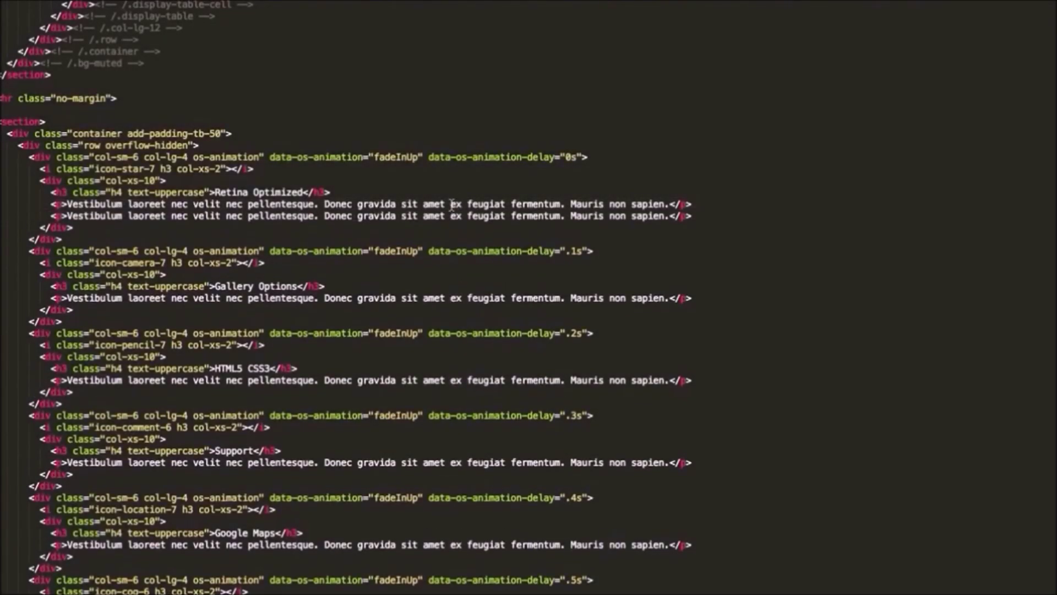
scroll(453, 203, "down", 2)
scroll(453, 204, "down", 2)
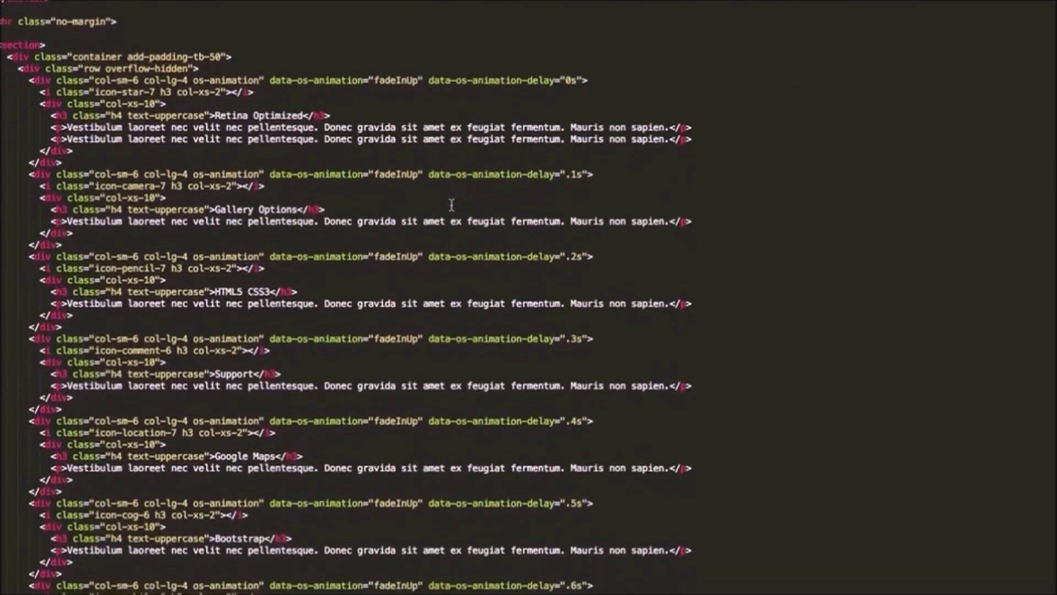
scroll(453, 204, "down", 2)
scroll(453, 203, "down", 2)
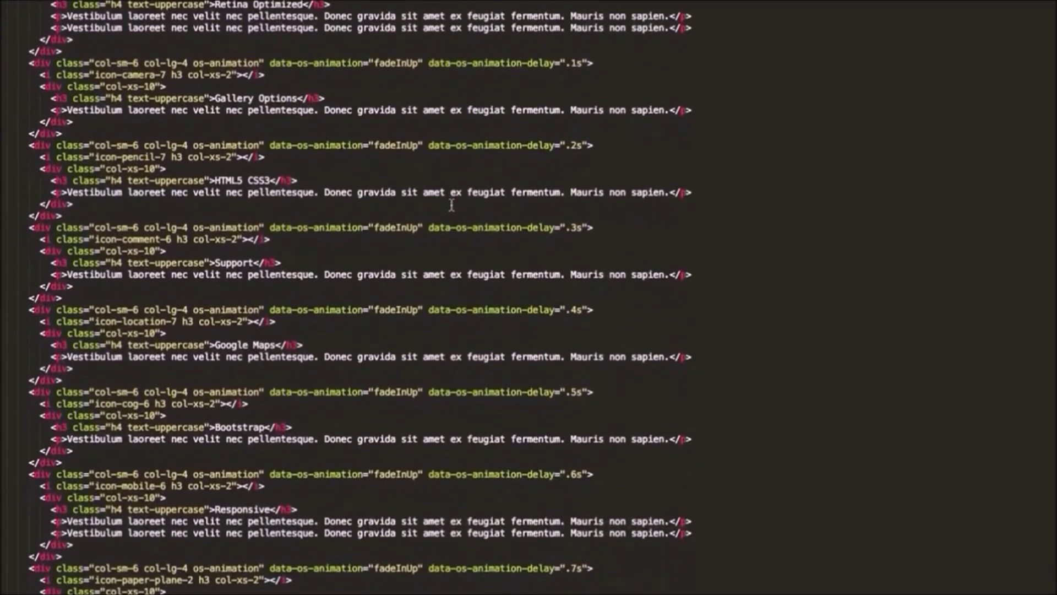
scroll(452, 204, "down", 1)
scroll(453, 205, "down", 1)
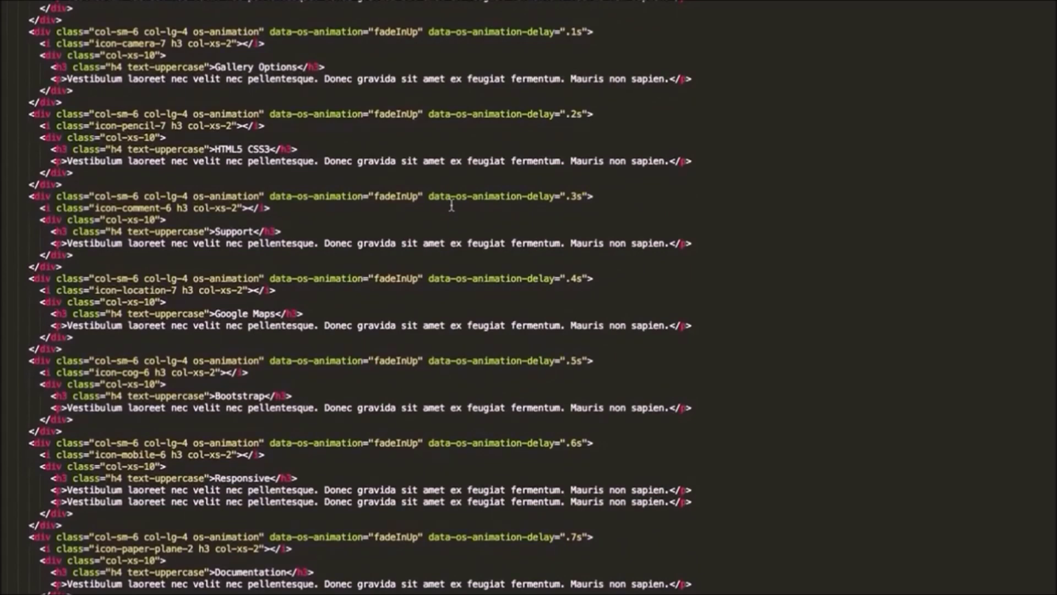
scroll(451, 206, "down", 2)
scroll(451, 206, "down", 2)
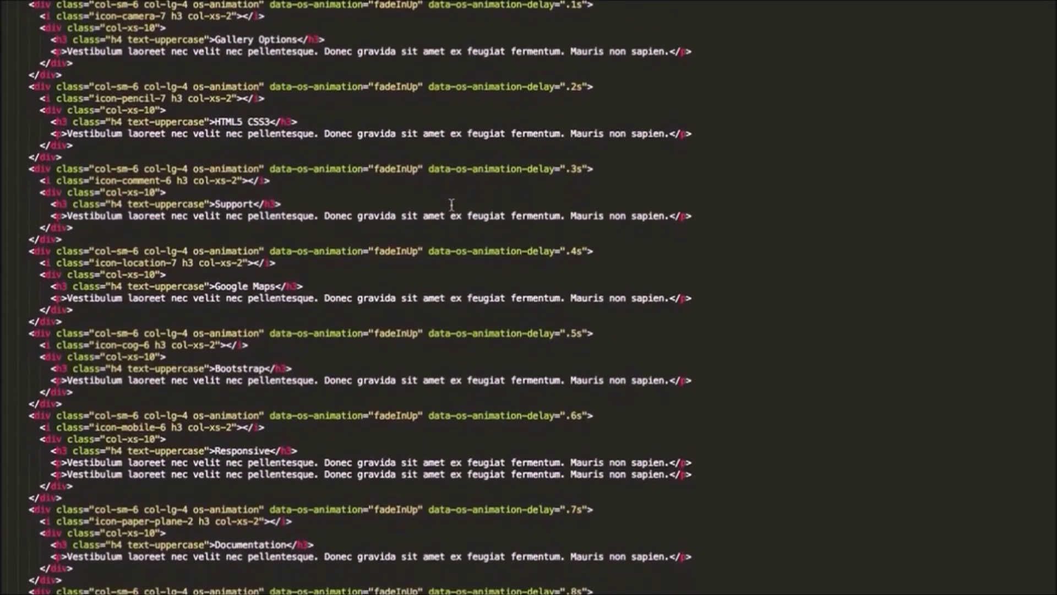
scroll(451, 206, "down", 2)
scroll(451, 206, "down", 2)
scroll(451, 206, "down", 1)
scroll(452, 205, "down", 1)
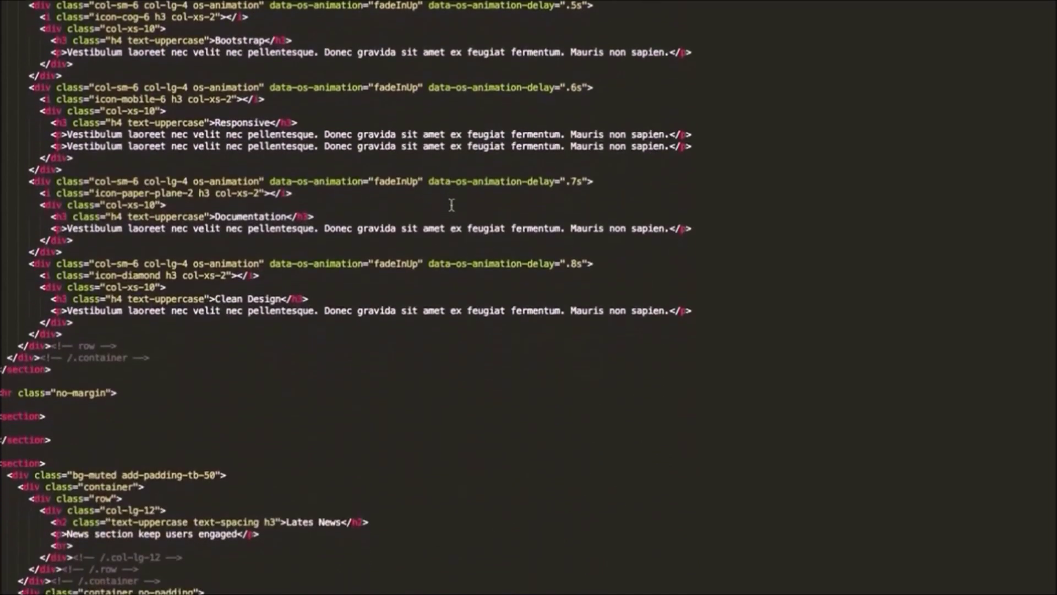
scroll(451, 206, "down", 1)
scroll(451, 205, "down", 1)
scroll(451, 206, "down", 2)
scroll(451, 206, "down", 2)
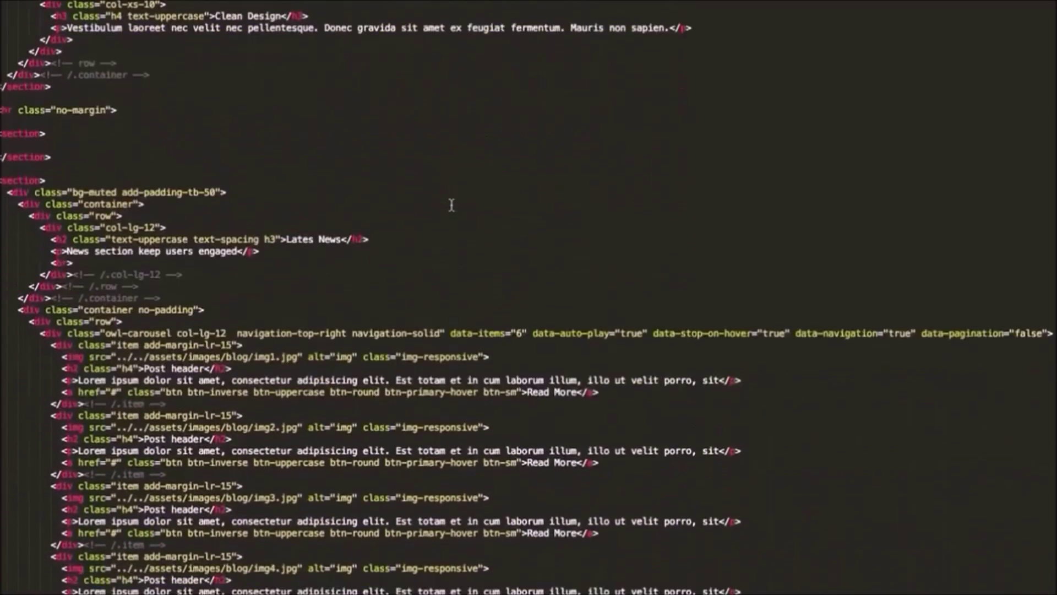
scroll(451, 206, "down", 2)
scroll(452, 206, "down", 2)
scroll(452, 206, "down", 1)
scroll(451, 206, "down", 1)
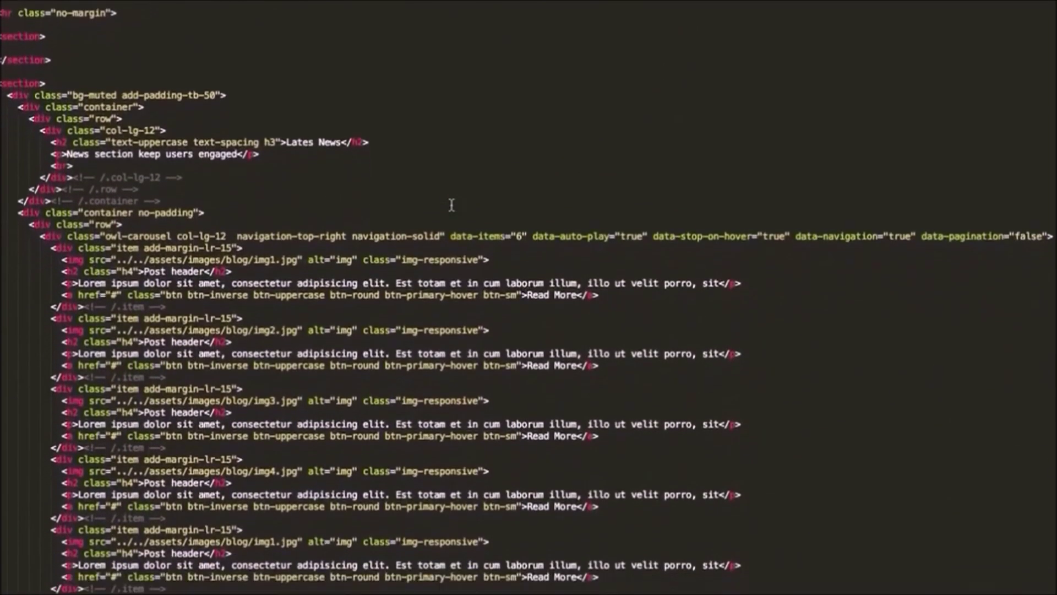
scroll(451, 206, "down", 1)
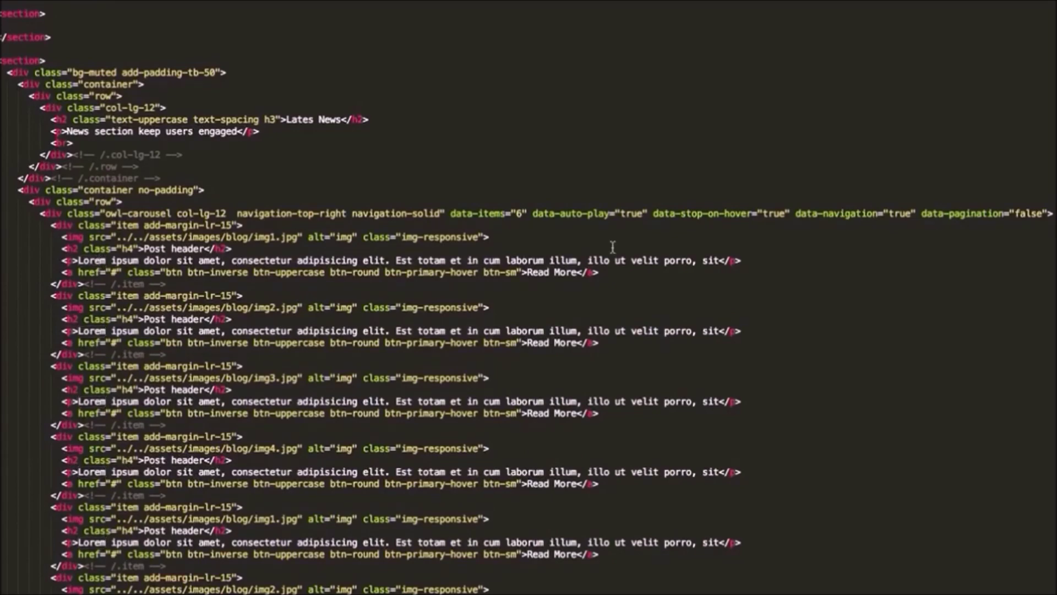
left_click(746, 261)
key("Return")
type("<")
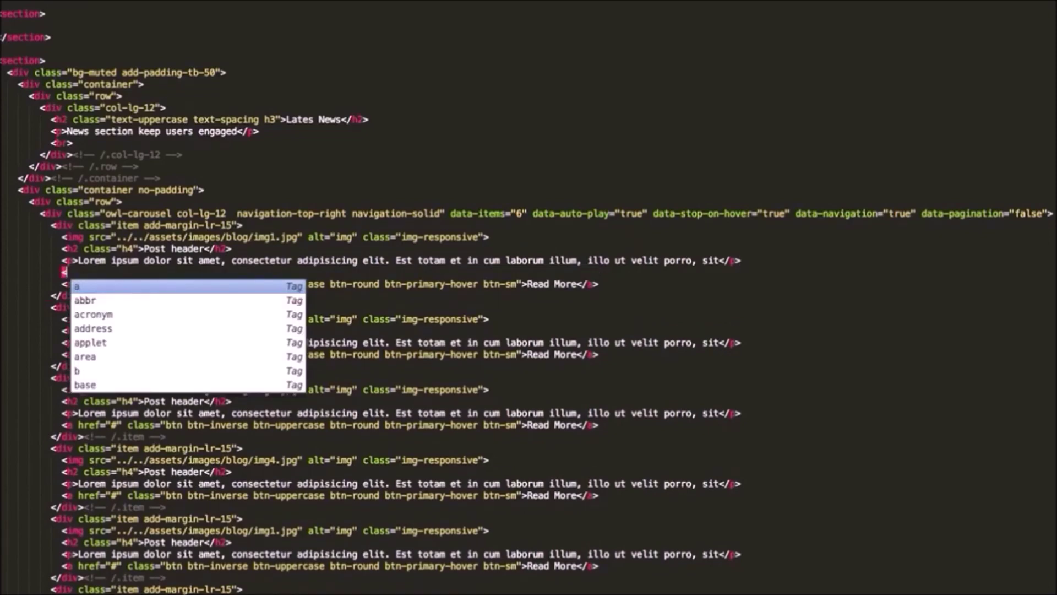
type("p")
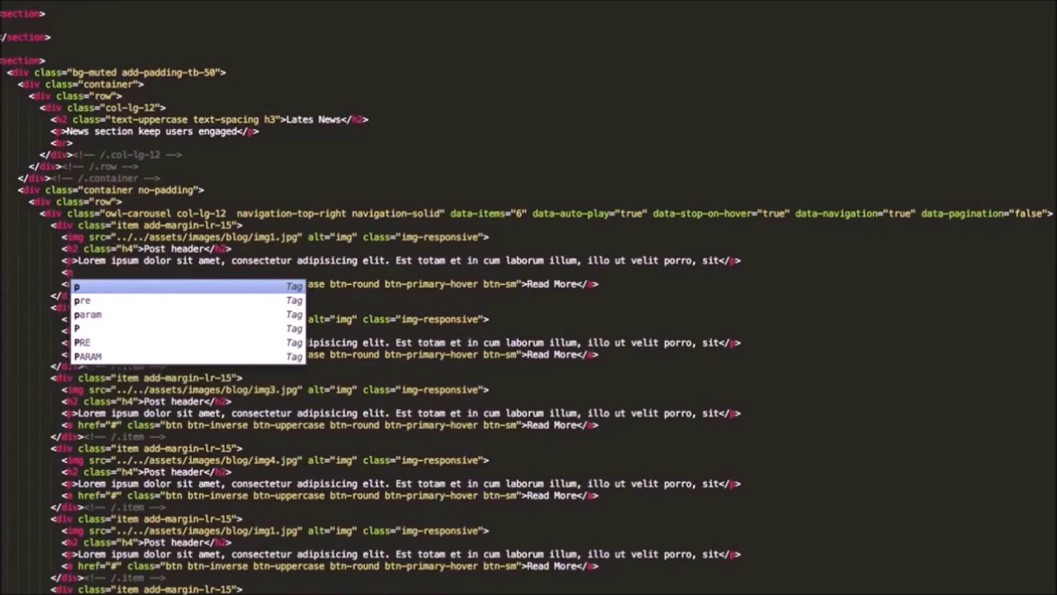
type(">Lorem</p>")
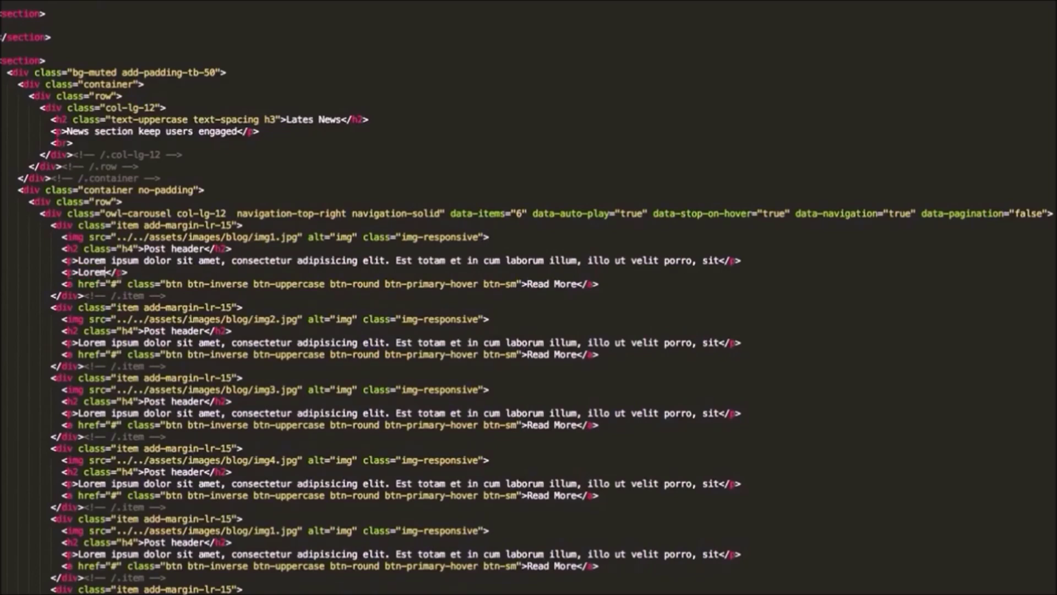
- Expand the Emmet Lorem abbreviation into a full placeholder paragraph in the first post
key("Tab")
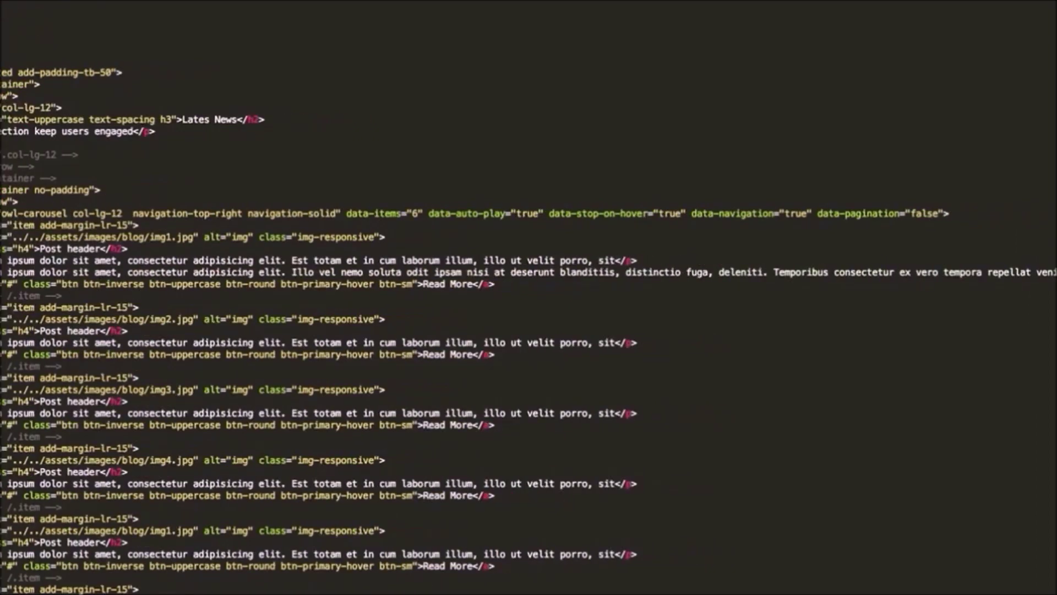
key("Home")
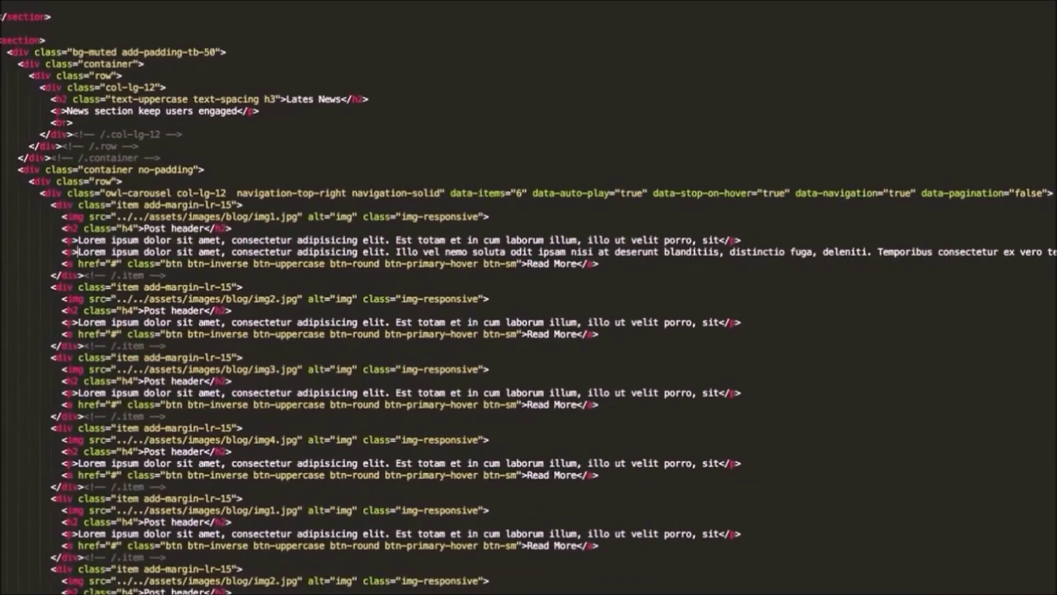
scroll(529, 298, "down", 5)
scroll(529, 297, "down", 5)
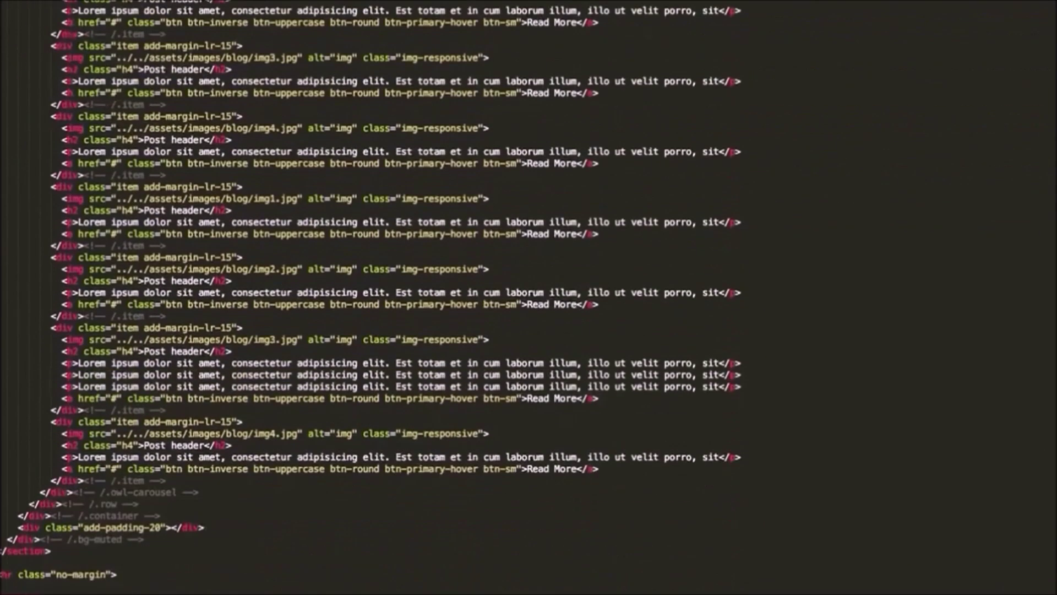
scroll(529, 297, "down", 3)
scroll(529, 298, "down", 2)
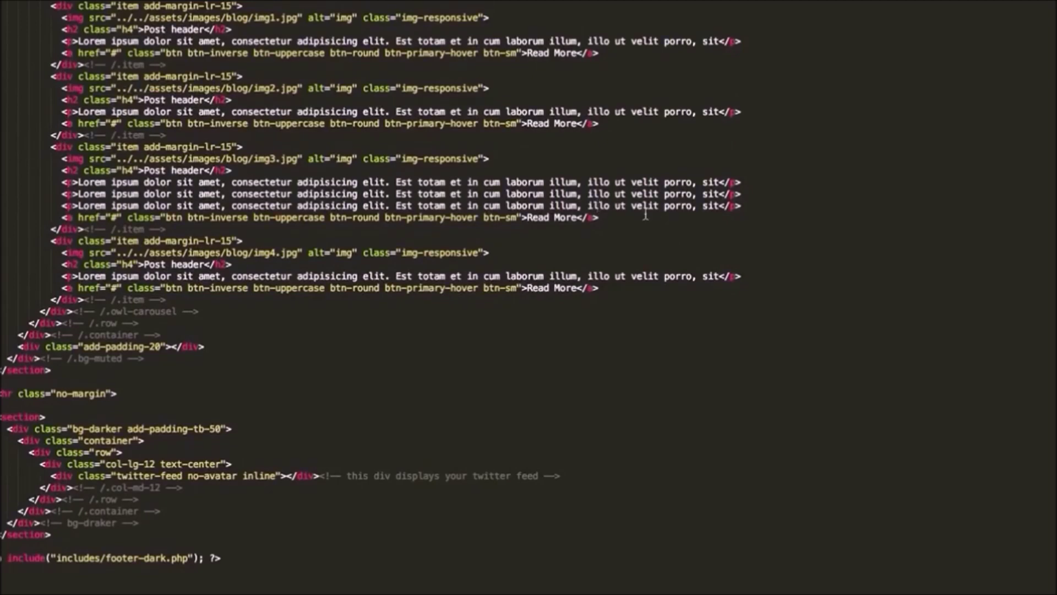
scroll(613, 208, "up", 10)
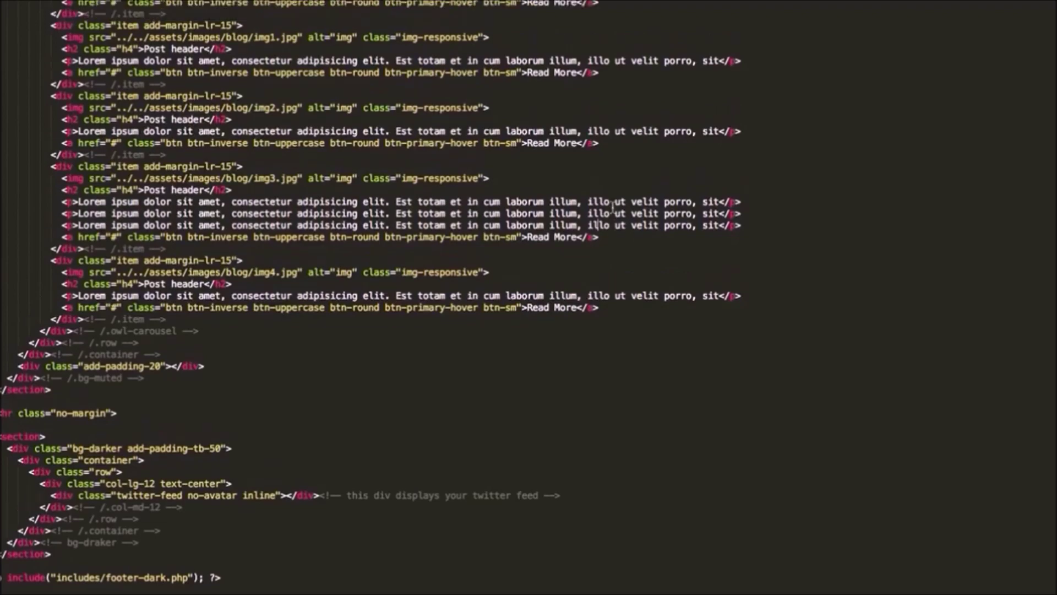
scroll(613, 208, "up", 10)
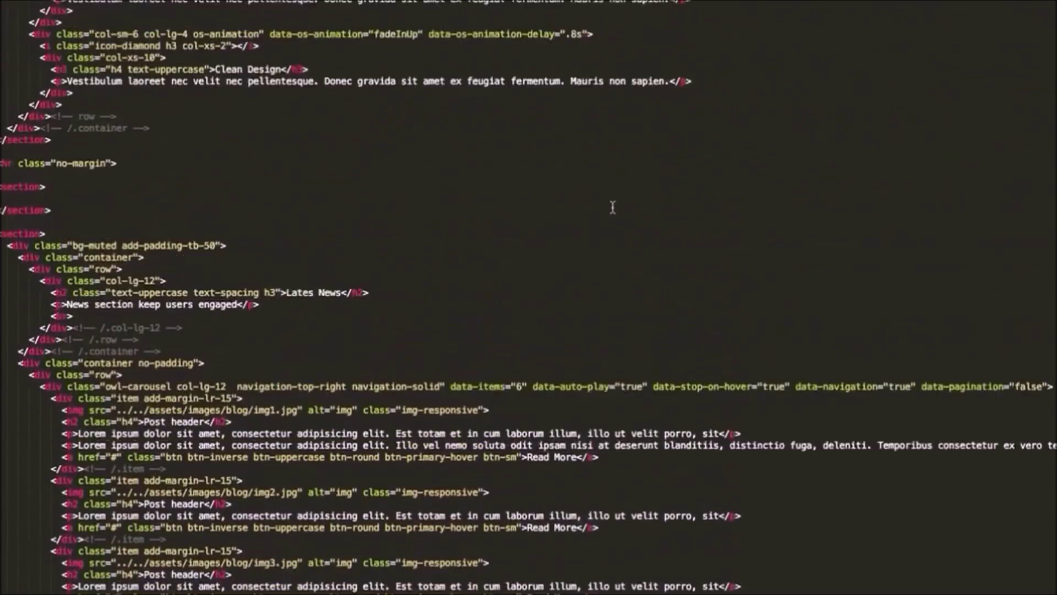
scroll(614, 208, "up", 10)
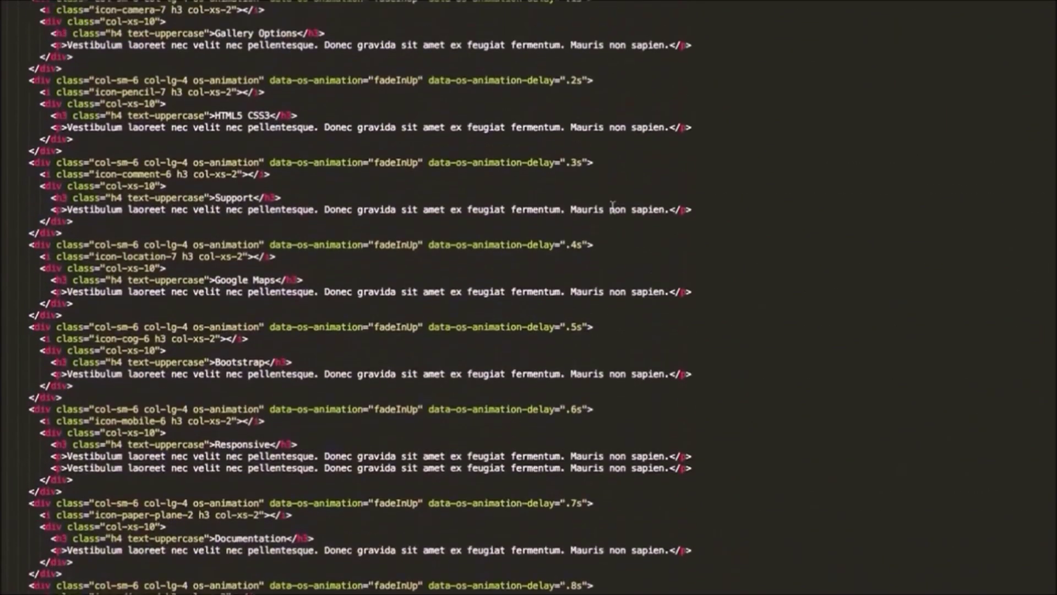
scroll(613, 208, "up", 4)
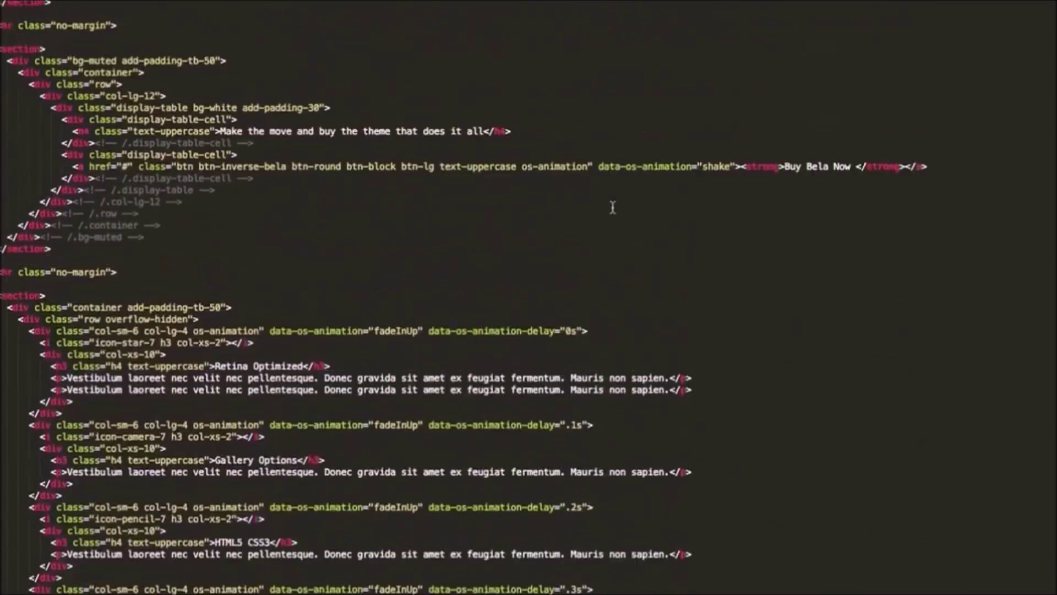
scroll(613, 208, "up", 3)
scroll(613, 208, "up", 2)
scroll(614, 208, "up", 2)
scroll(613, 206, "up", 3)
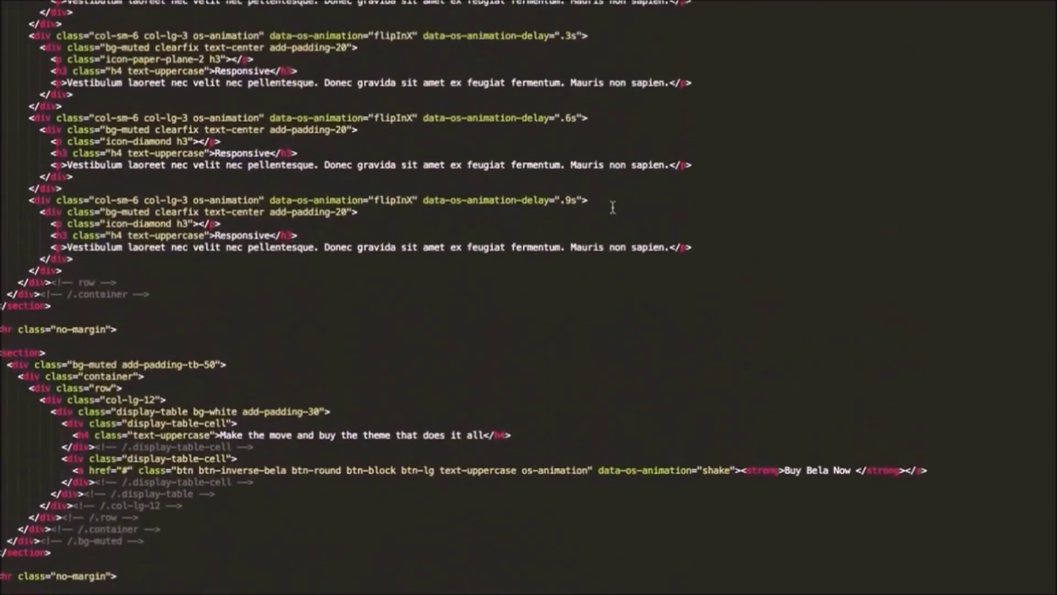
scroll(613, 205, "up", 3)
scroll(613, 206, "up", 3)
scroll(613, 205, "up", 2)
scroll(613, 206, "up", 3)
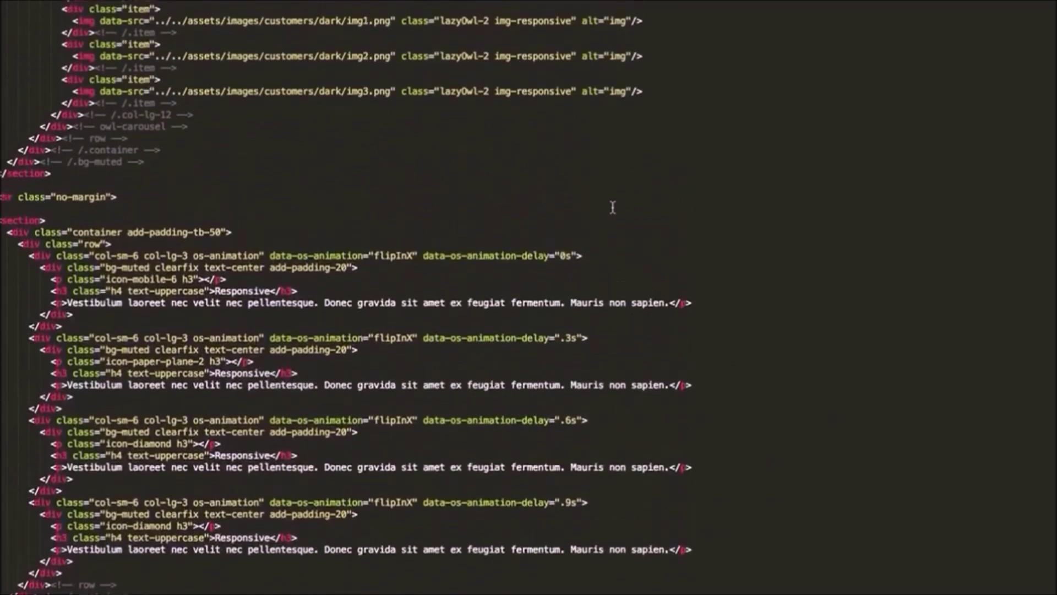
scroll(614, 206, "up", 2)
scroll(613, 206, "up", 2)
scroll(613, 206, "up", 2)
scroll(613, 208, "up", 3)
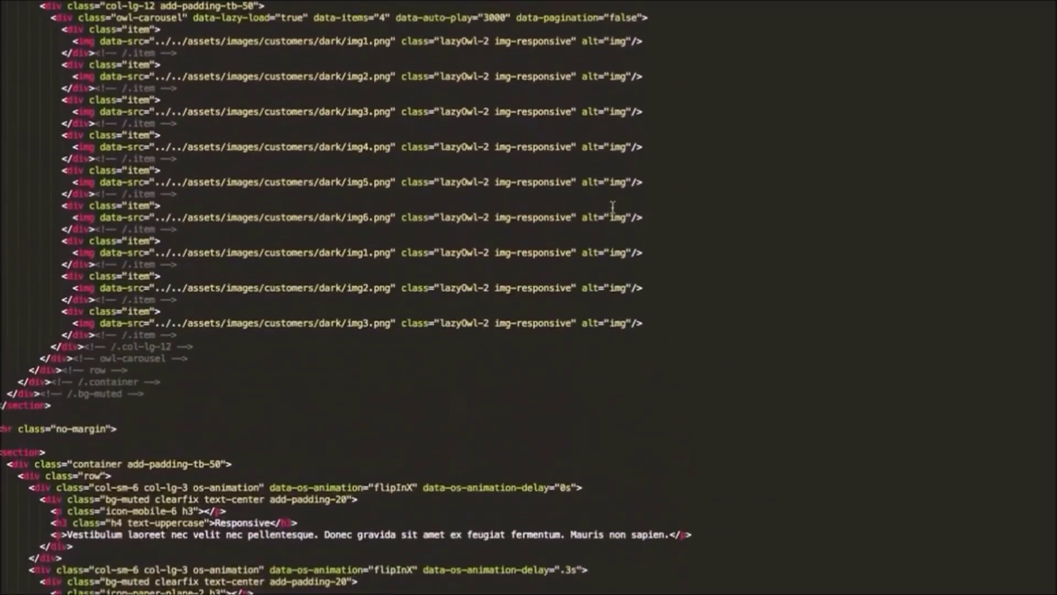
scroll(613, 209, "up", 1)
scroll(614, 208, "up", 2)
scroll(613, 208, "up", 2)
scroll(613, 207, "up", 2)
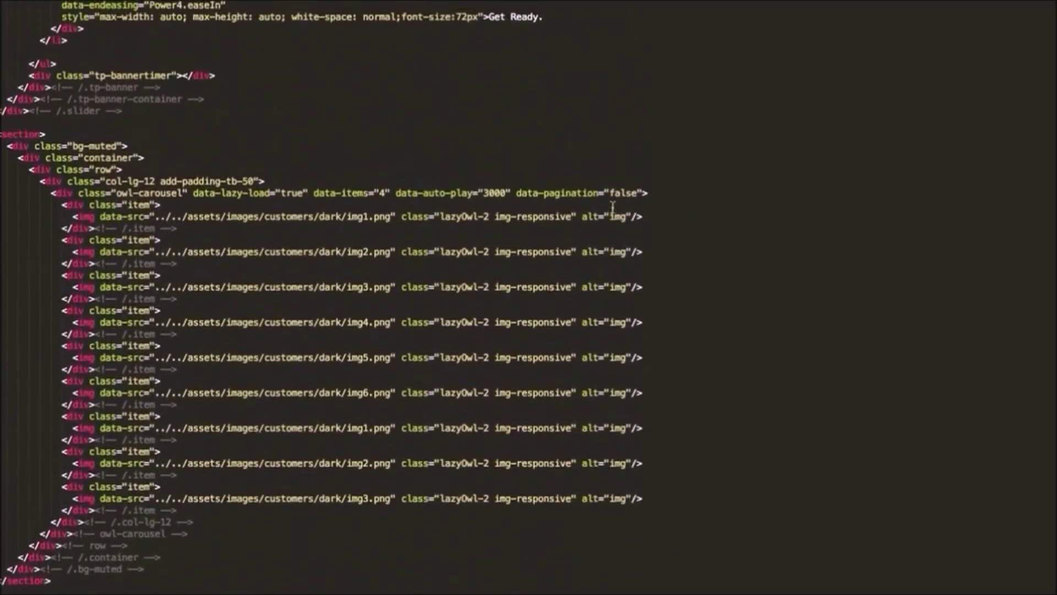
scroll(613, 208, "up", 1)
scroll(613, 207, "up", 2)
scroll(613, 208, "up", 1)
scroll(613, 207, "up", 2)
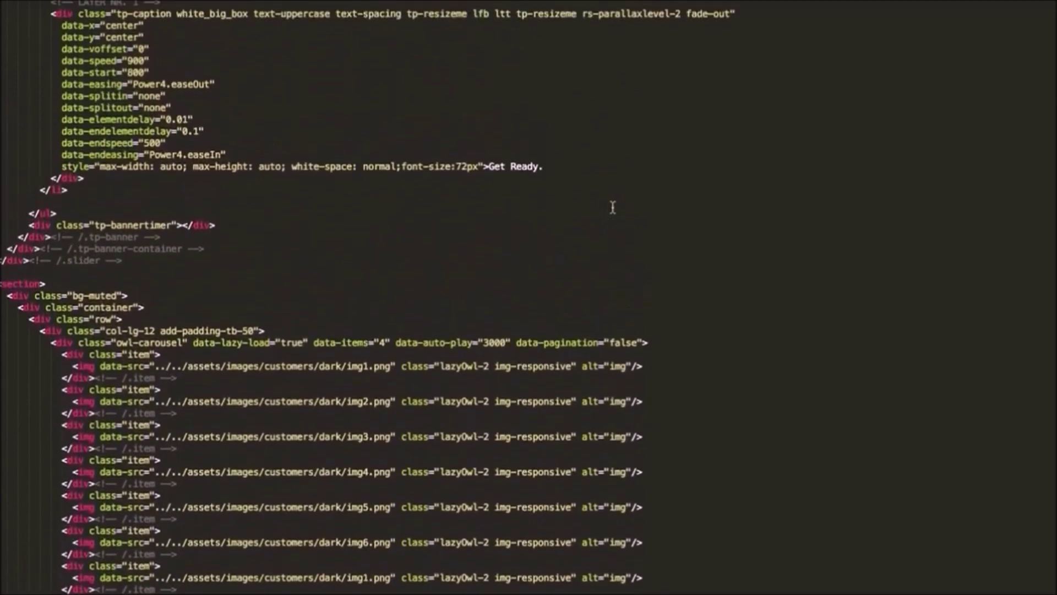
scroll(613, 208, "up", 1)
scroll(613, 208, "up", 3)
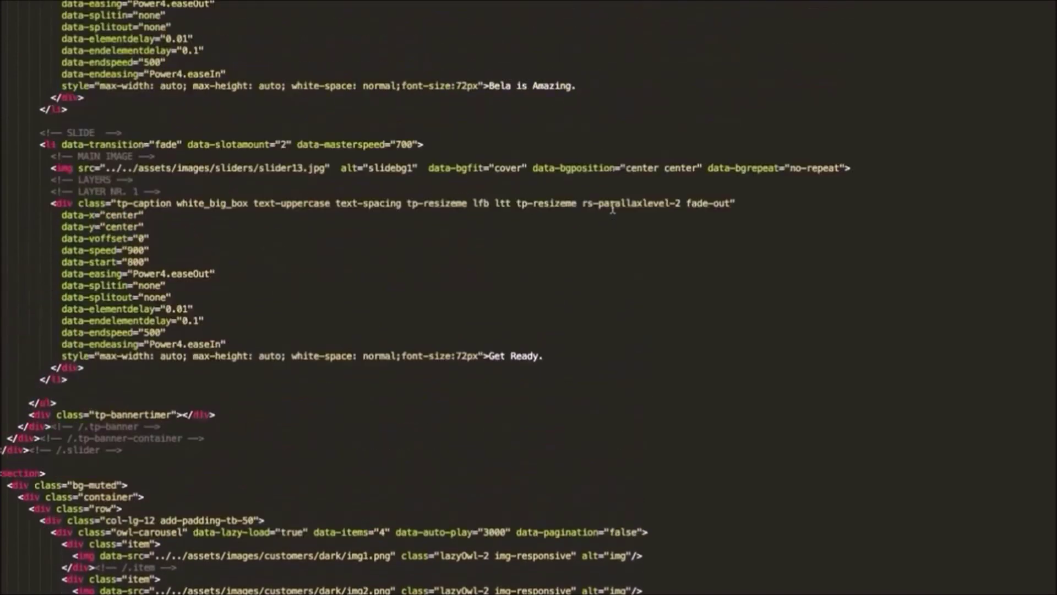
scroll(613, 208, "up", 2)
scroll(613, 207, "up", 1)
scroll(613, 207, "up", 2)
scroll(613, 207, "up", 4)
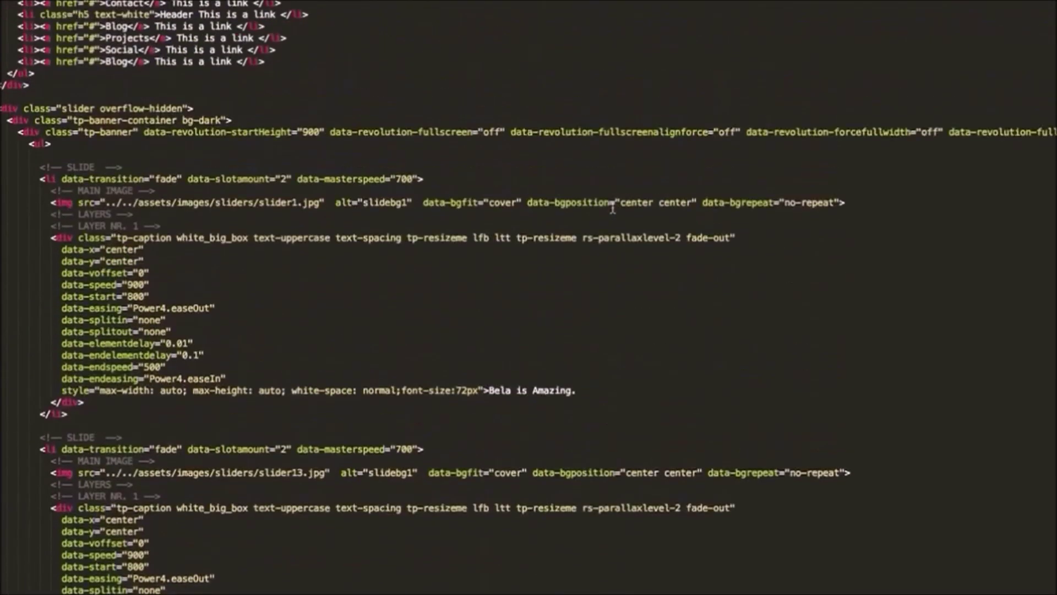
scroll(612, 207, "up", 2)
scroll(613, 208, "up", 1)
scroll(613, 207, "up", 4)
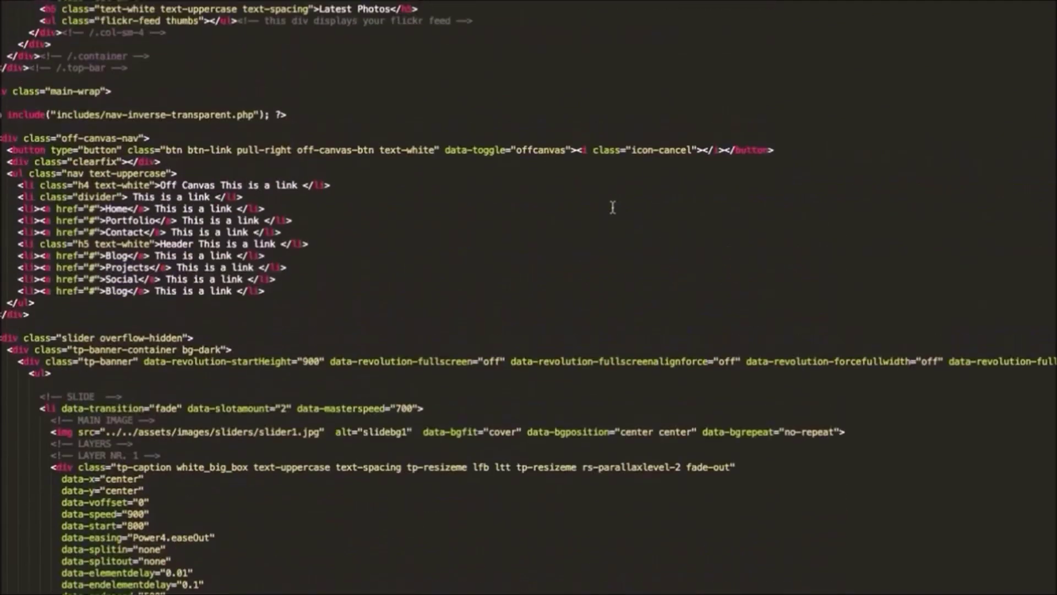
scroll(612, 207, "up", 1)
scroll(613, 208, "up", 1)
scroll(613, 207, "up", 2)
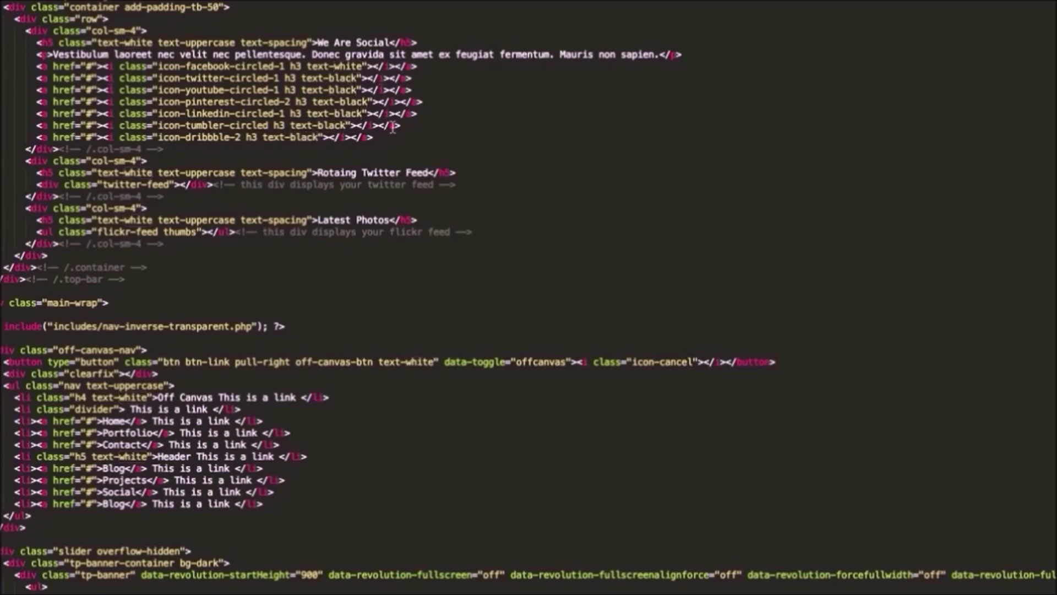
scroll(394, 91, "down", 7)
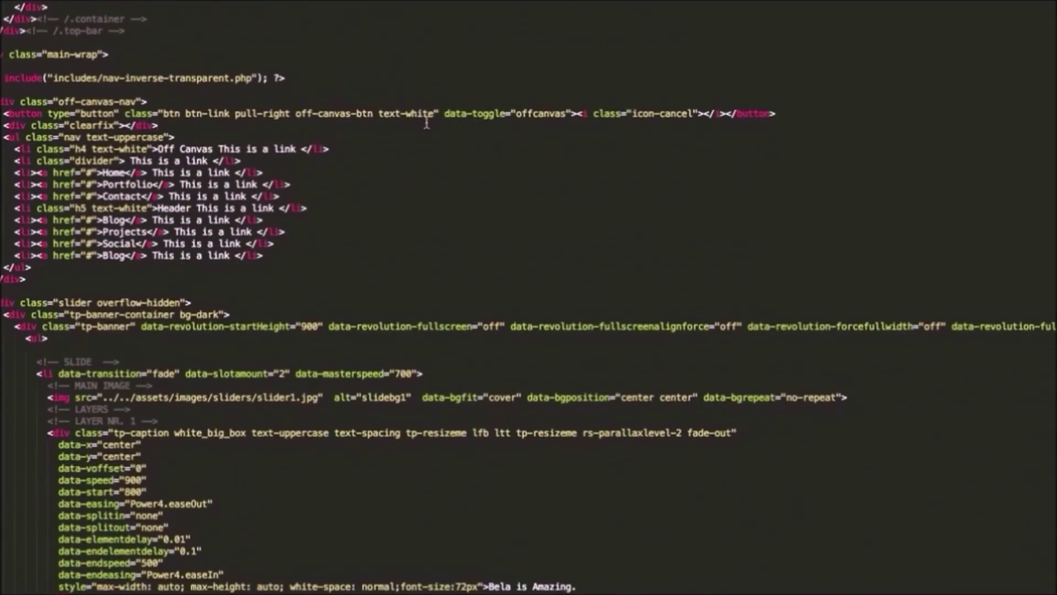
scroll(427, 122, "down", 5)
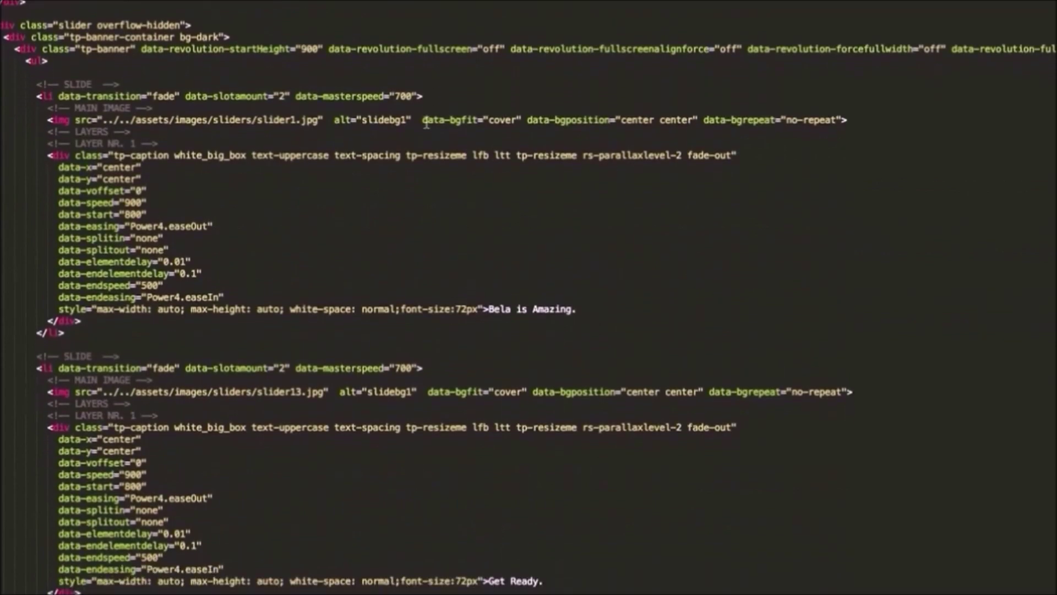
scroll(427, 122, "down", 3)
scroll(427, 122, "down", 3)
scroll(428, 123, "down", 8)
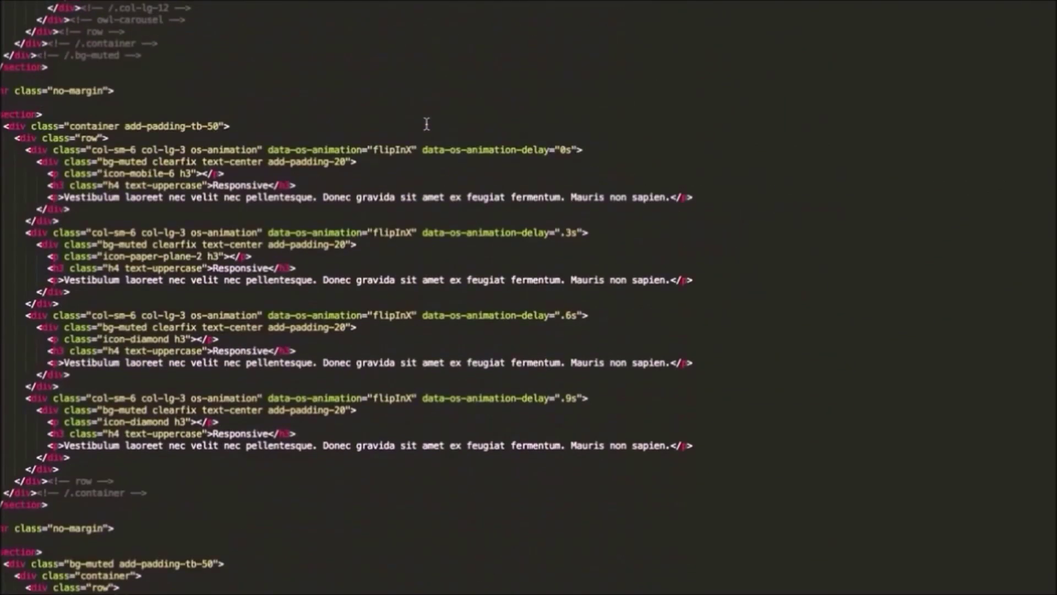
scroll(428, 123, "up", 10)
scroll(427, 124, "down", 5)
scroll(427, 123, "down", 5)
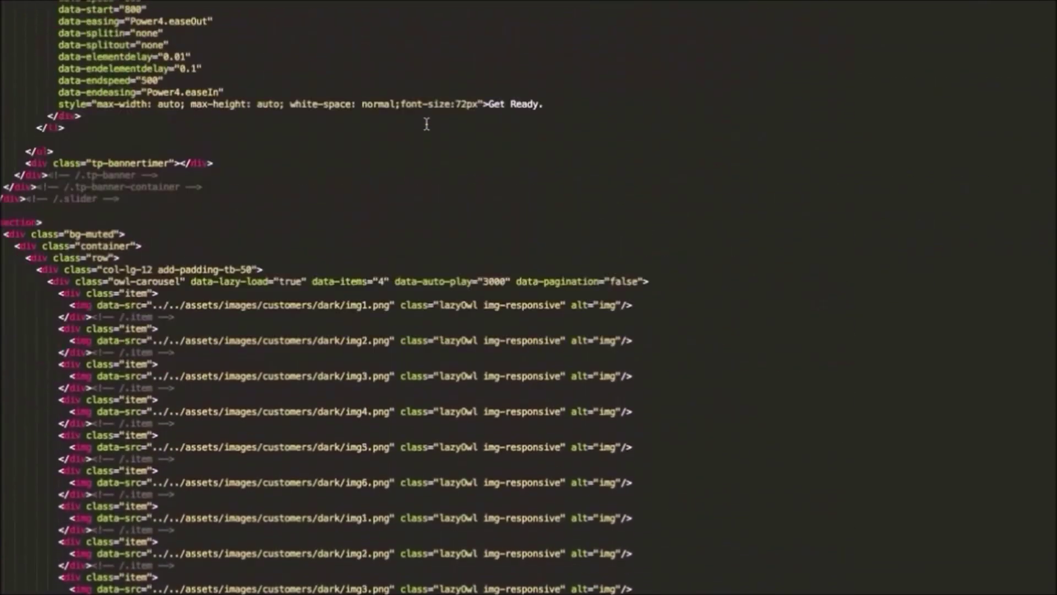
scroll(427, 123, "down", 8)
scroll(427, 123, "down", 2)
scroll(427, 123, "down", 1)
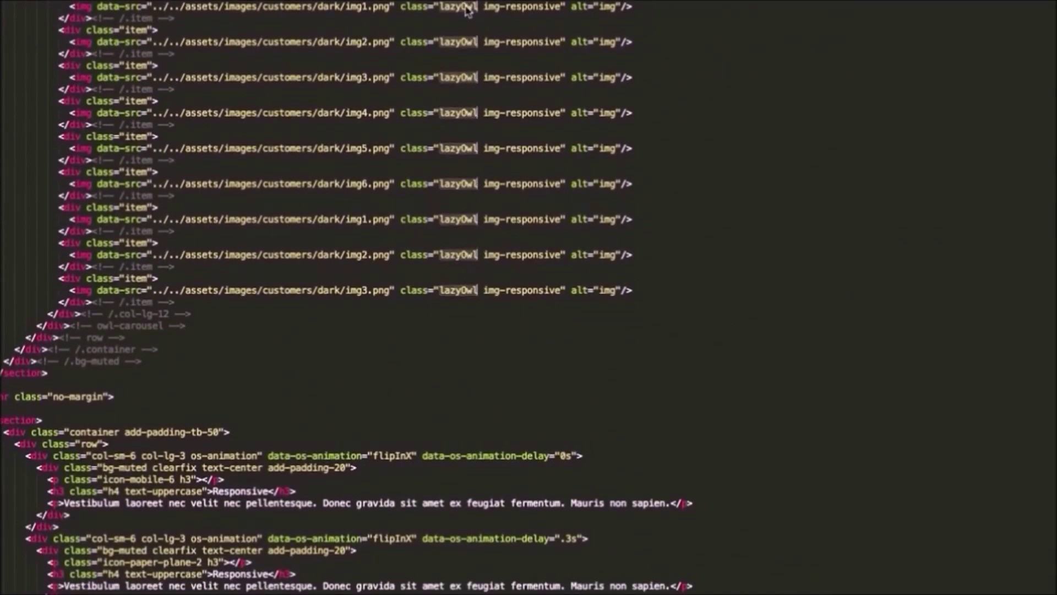
type("-2")
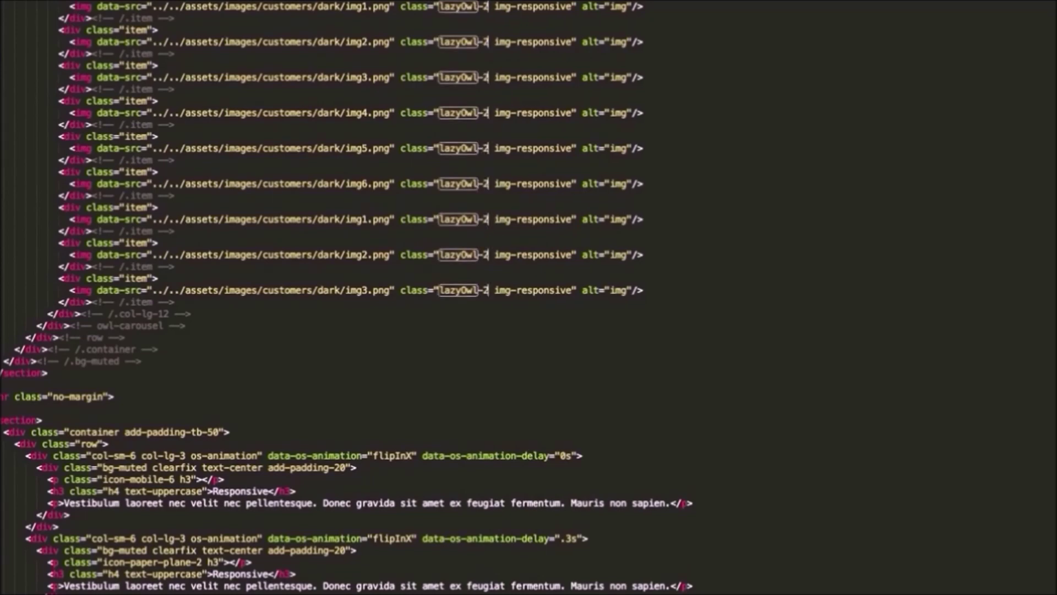
scroll(441, 47, "down", 6)
scroll(440, 47, "down", 5)
scroll(440, 47, "down", 4)
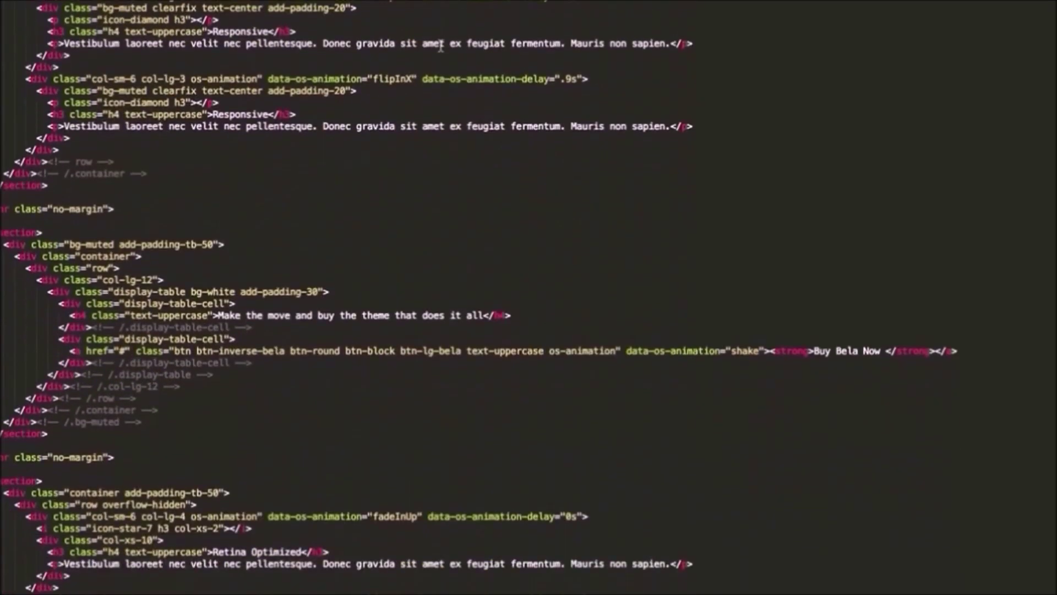
scroll(441, 47, "down", 4)
scroll(439, 48, "down", 3)
scroll(454, 53, "down", 3)
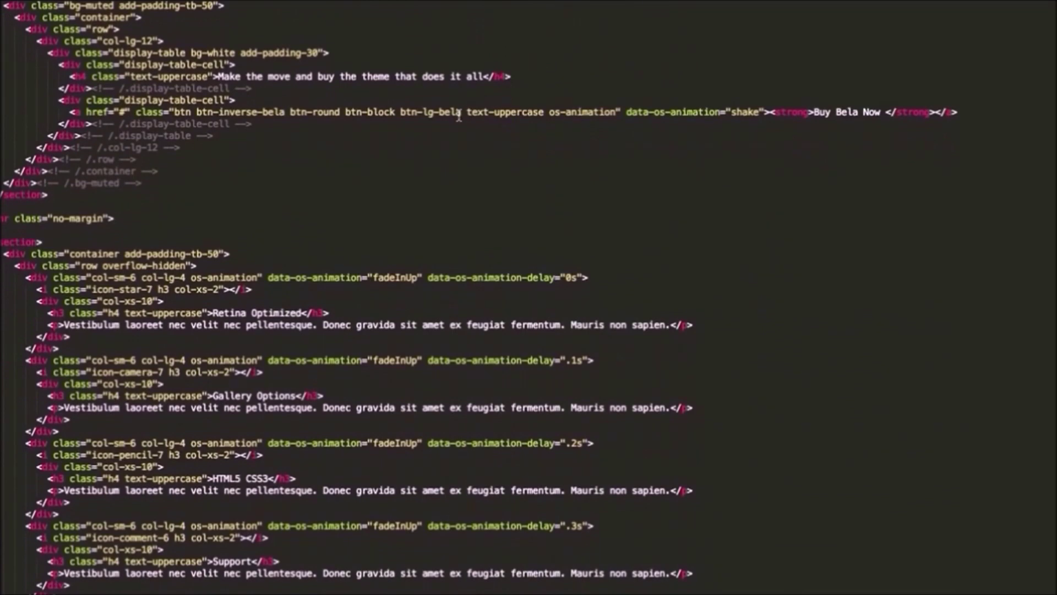